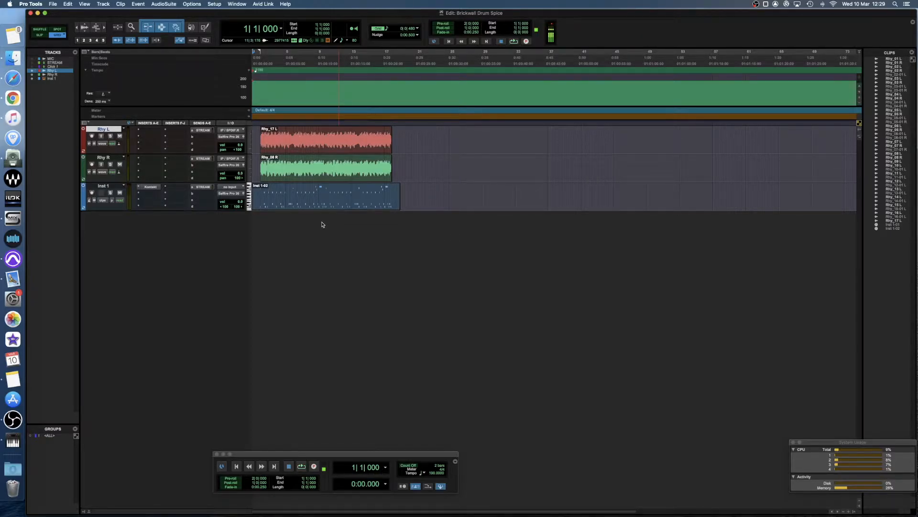
Play the guitar tracks with the Inst 1 drum pattern from 1|3|000 to hear the original groove.
key(t)
key(t)
click(277, 187)
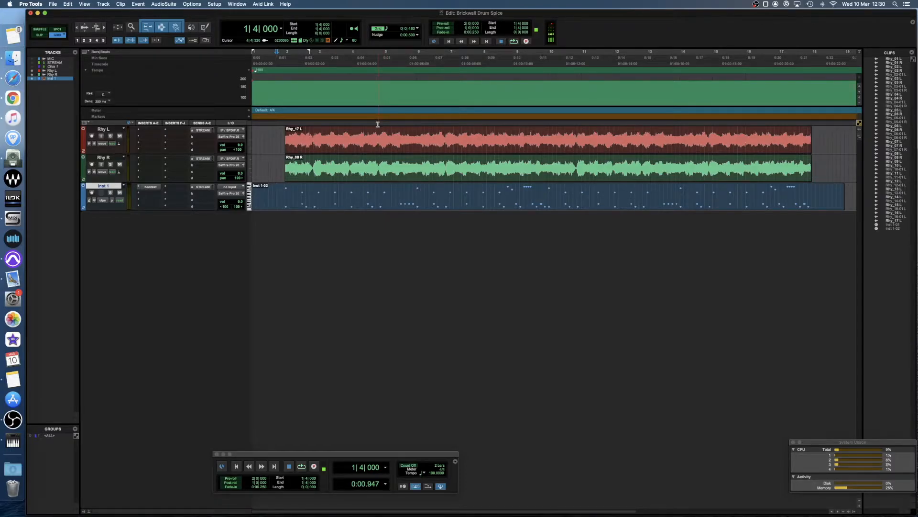
click(266, 135)
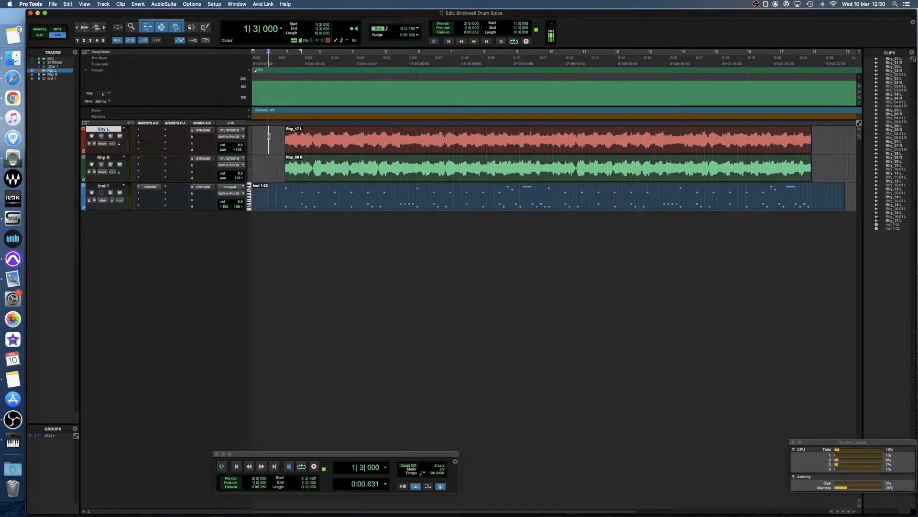
key(space)
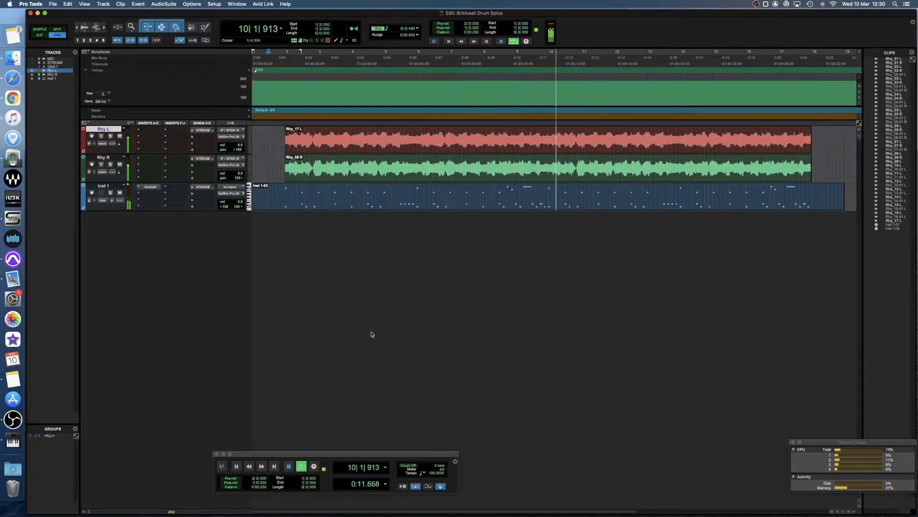
key(space)
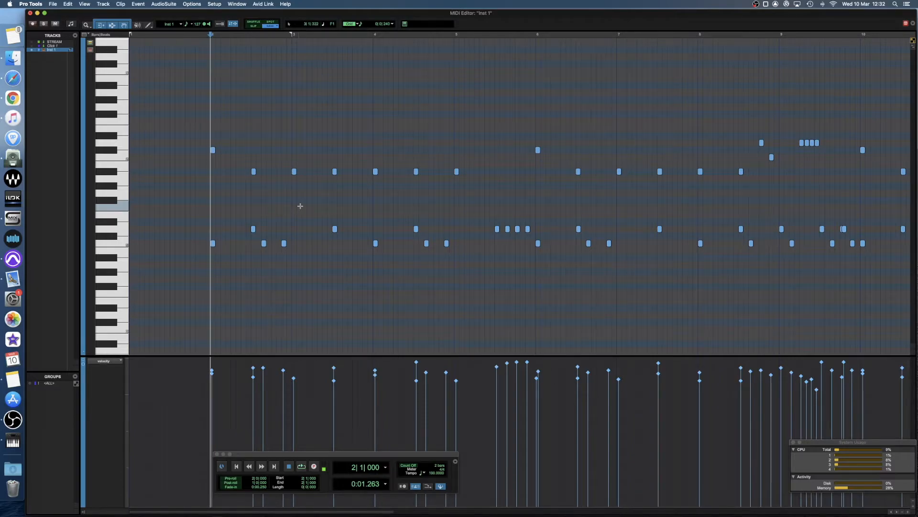
Add a C1 kick note at 3|2|480, just before the bar 3 snare, and play the result from 2|1|000.
key(space)
key(space)
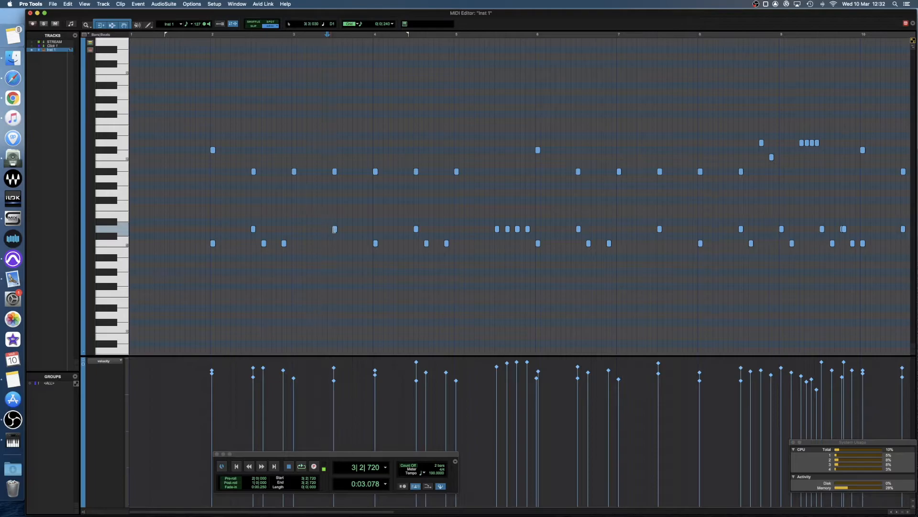
click(322, 219)
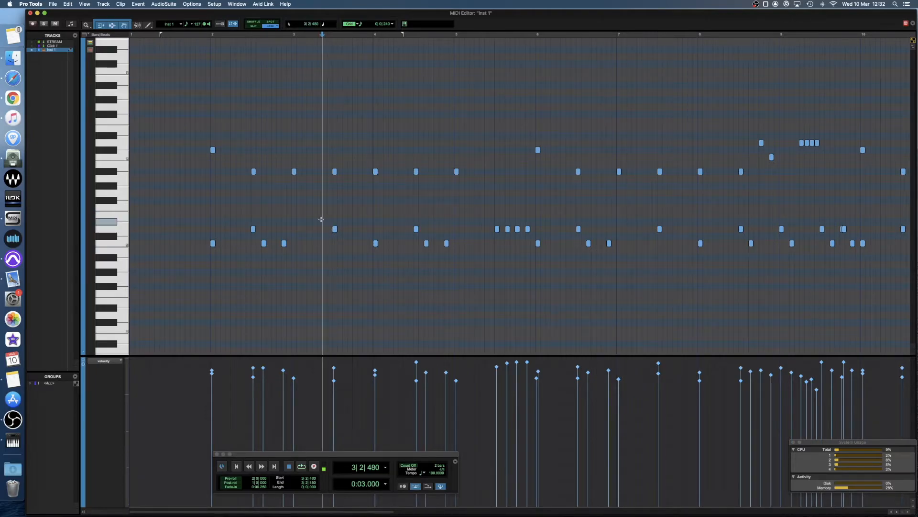
key(t)
key(t)
key(F2)
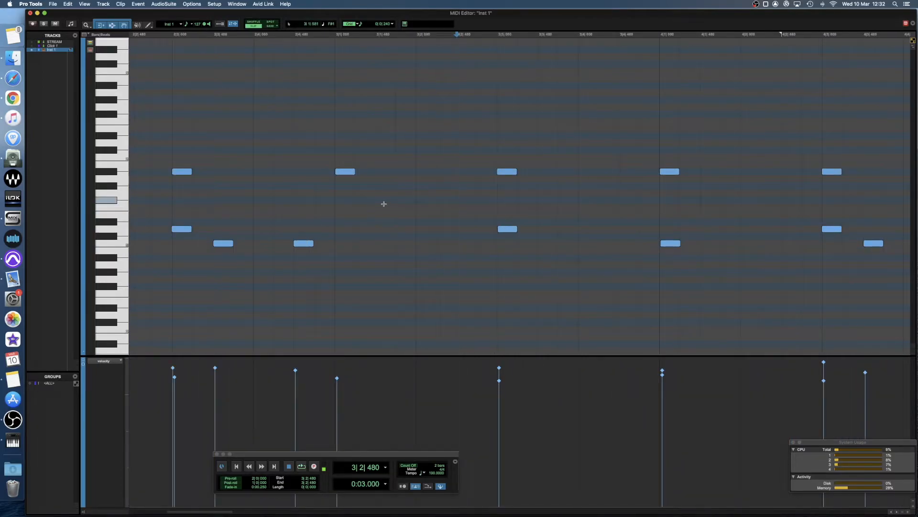
click(520, 243)
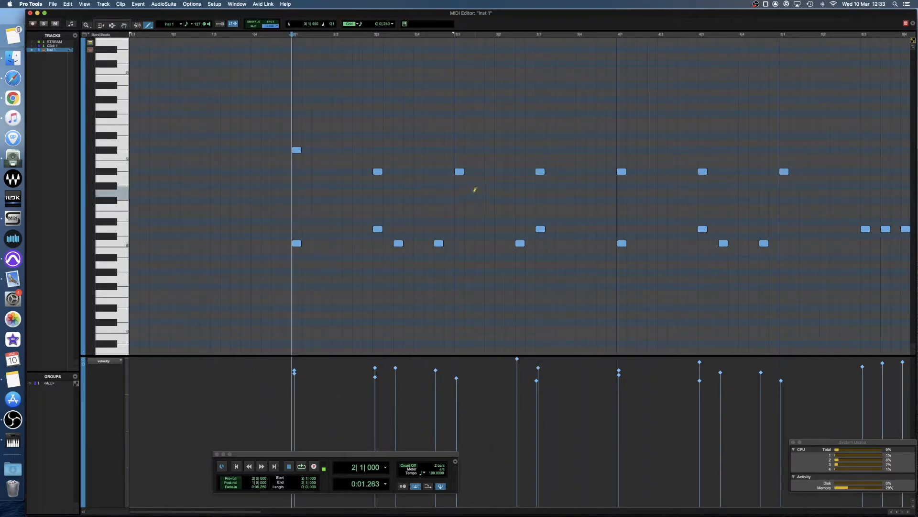
scroll(473, 199, right, 2)
key(space)
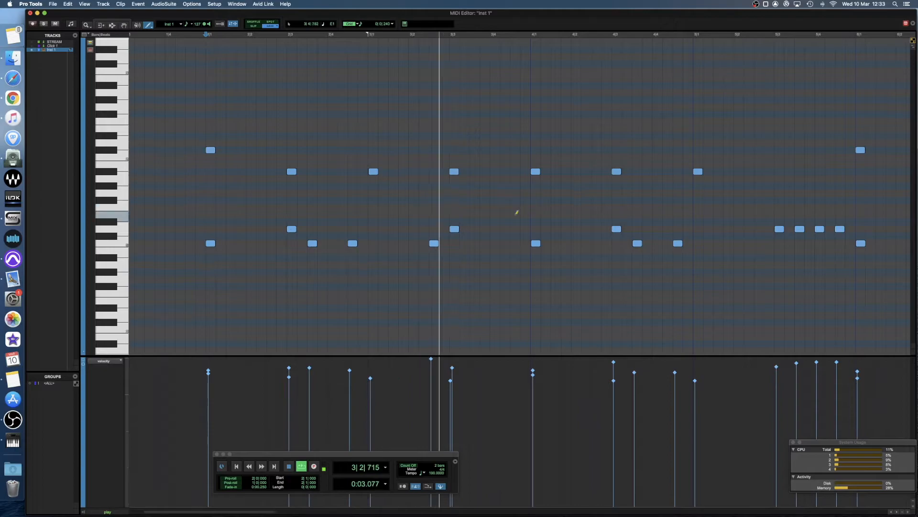
key(space)
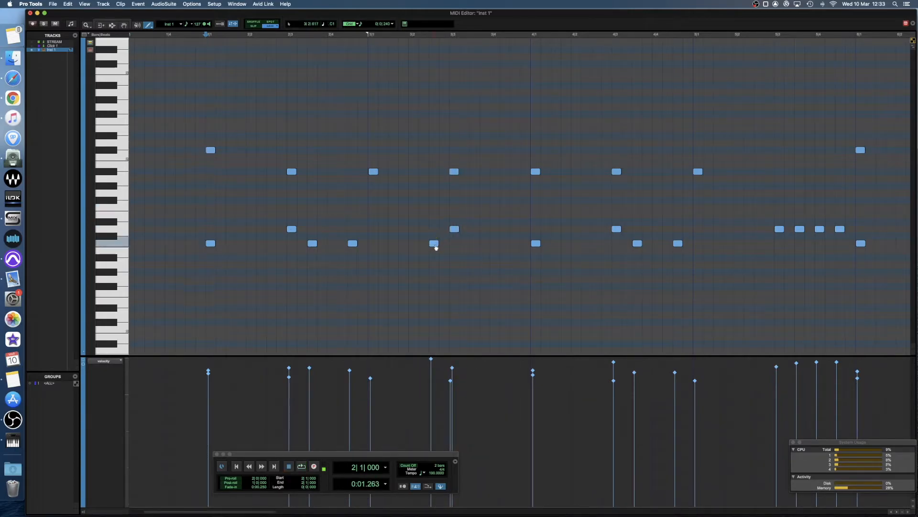
Move the added kick note to 3|2|720, directly ahead of the snare, and audition it from 2|1|000.
drag(434, 245, 447, 246)
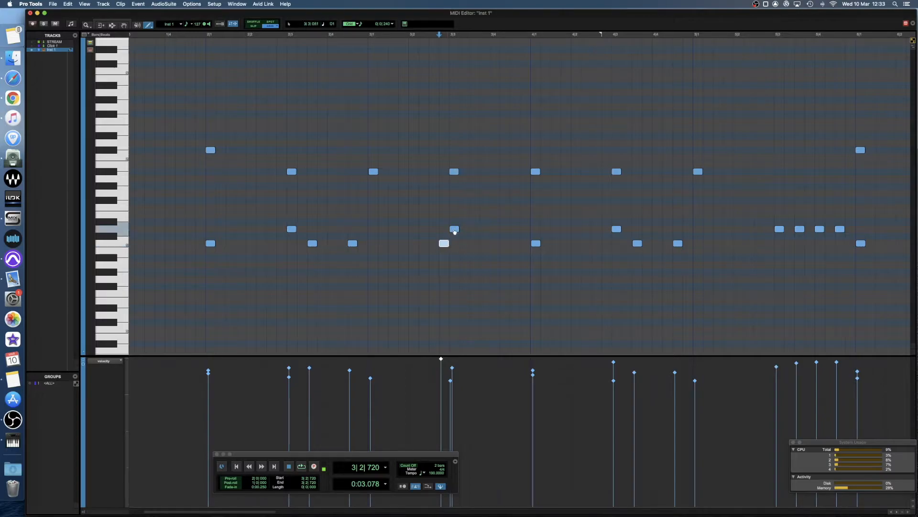
click(207, 36)
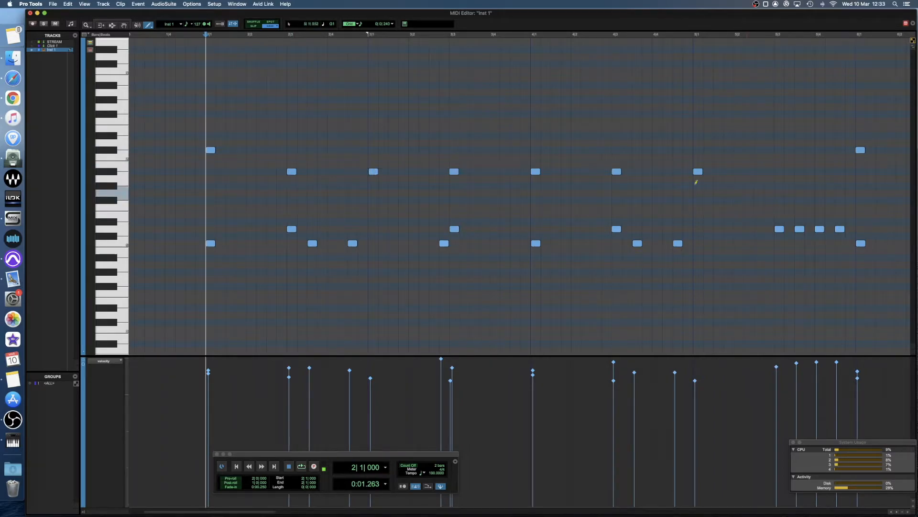
key(space)
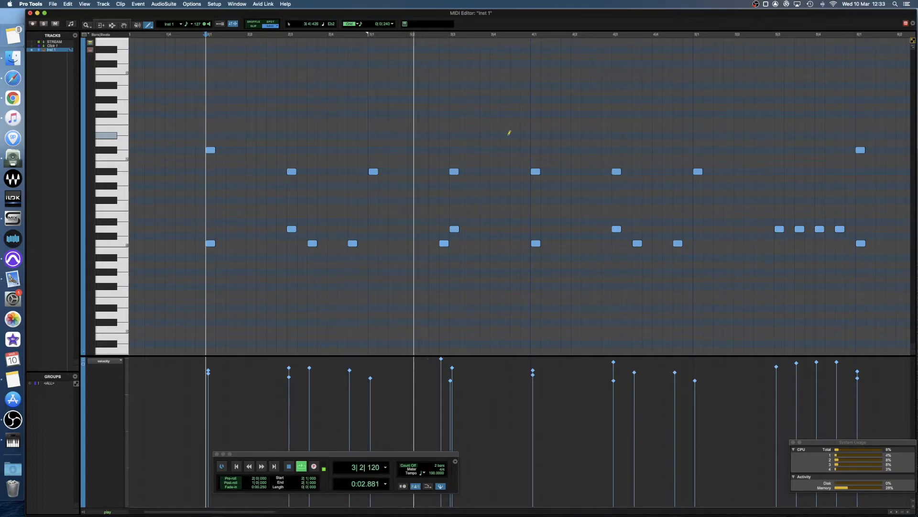
key(space)
Add a second C1 kick at 3|2|480 to make a double kick before the snare, and audition it from 2|1|000.
click(445, 244)
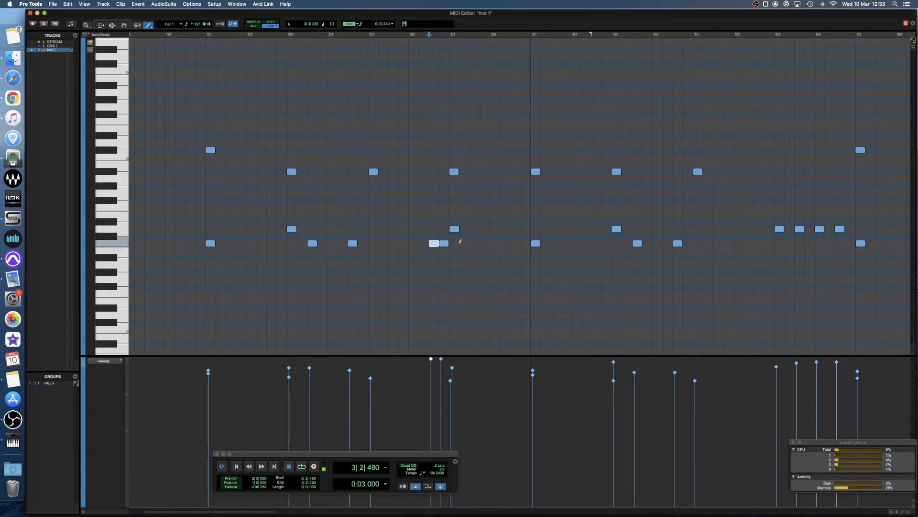
click(206, 36)
key(space)
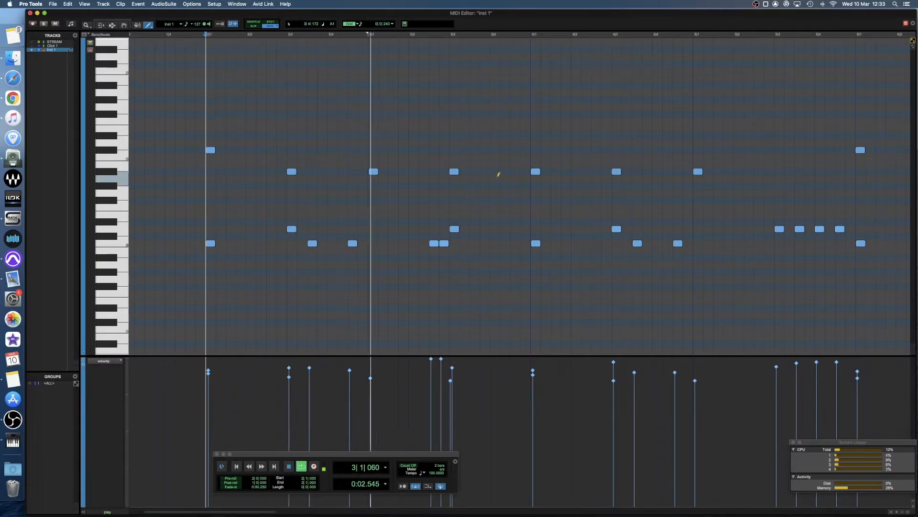
key(space)
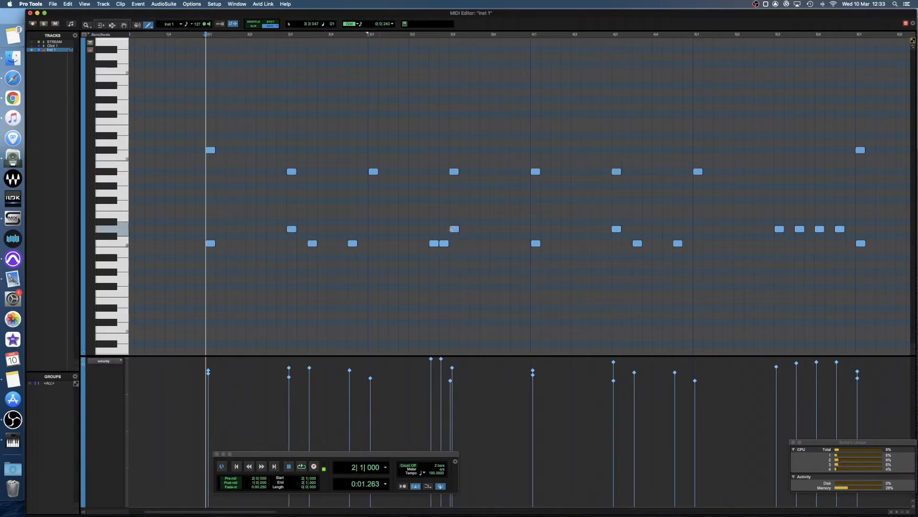
Set the grid to 1/16-note triplets and clear the double kick in front of the bar 3 snare.
click(426, 35)
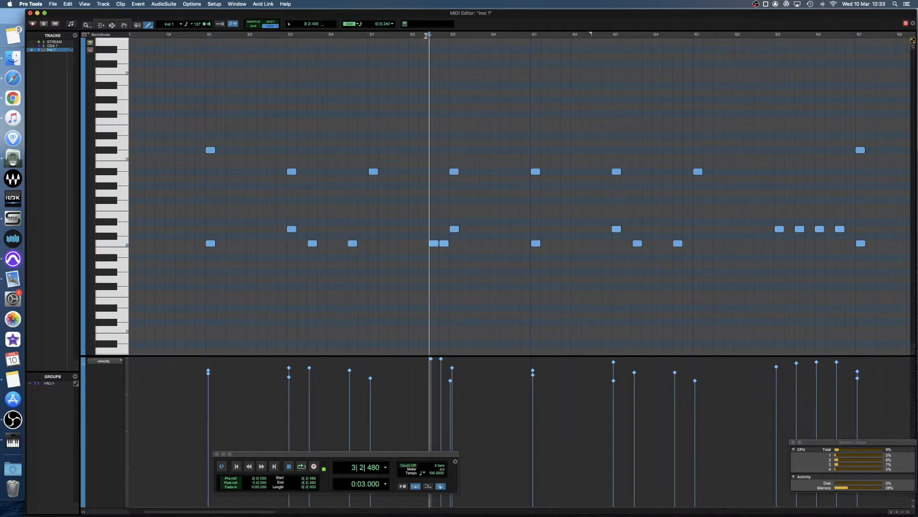
key(t)
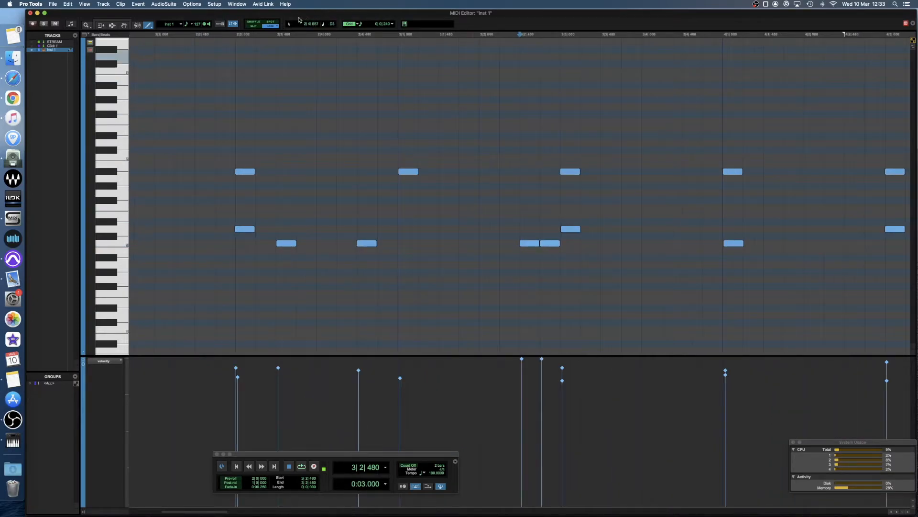
click(358, 24)
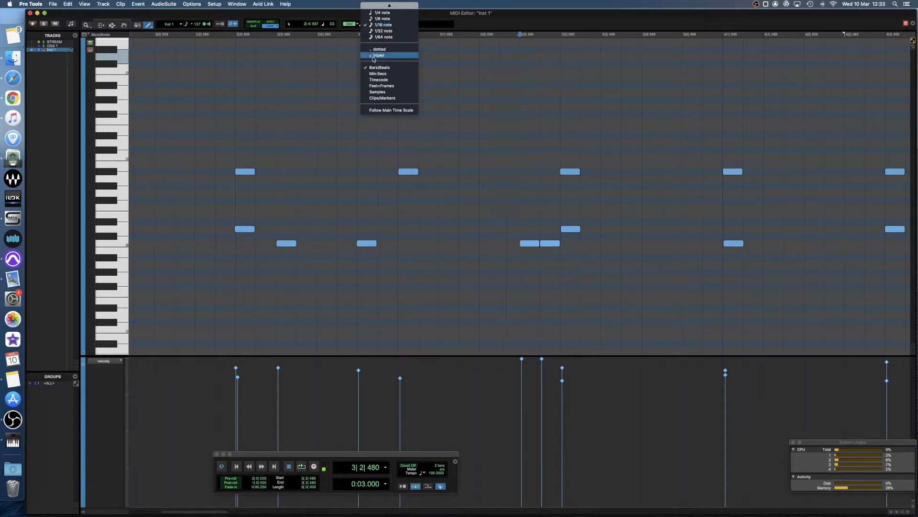
click(378, 55)
click(530, 243)
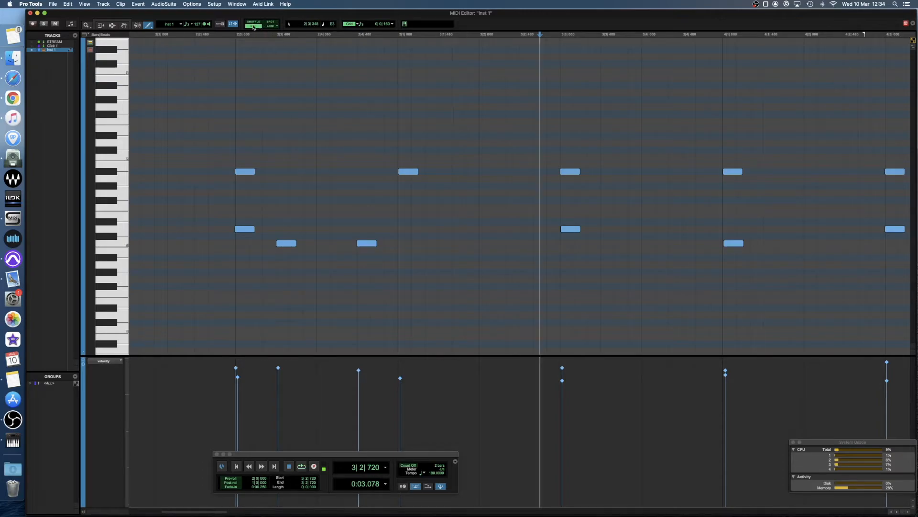
Place three successive triplet kick notes leading into the bar 3 snare, starting at about 3|2|498, and play them back.
click(529, 250)
drag(530, 252, 528, 252)
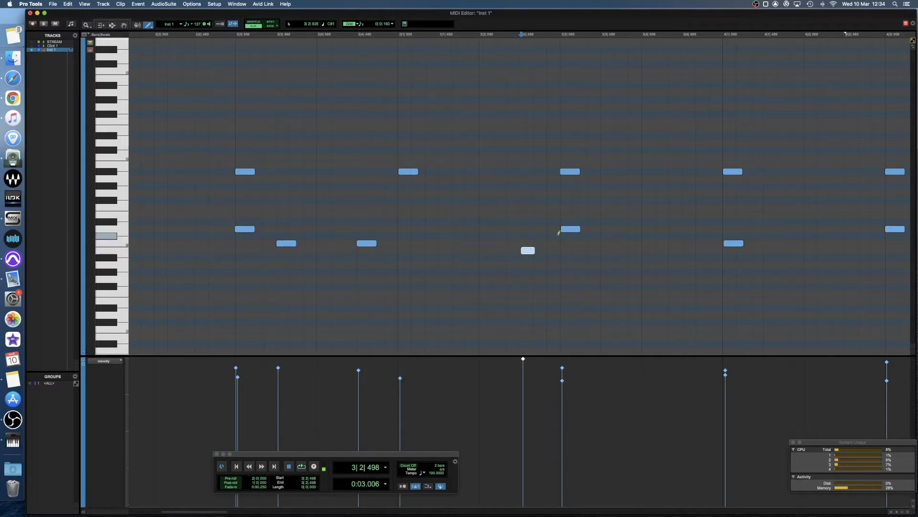
click(541, 243)
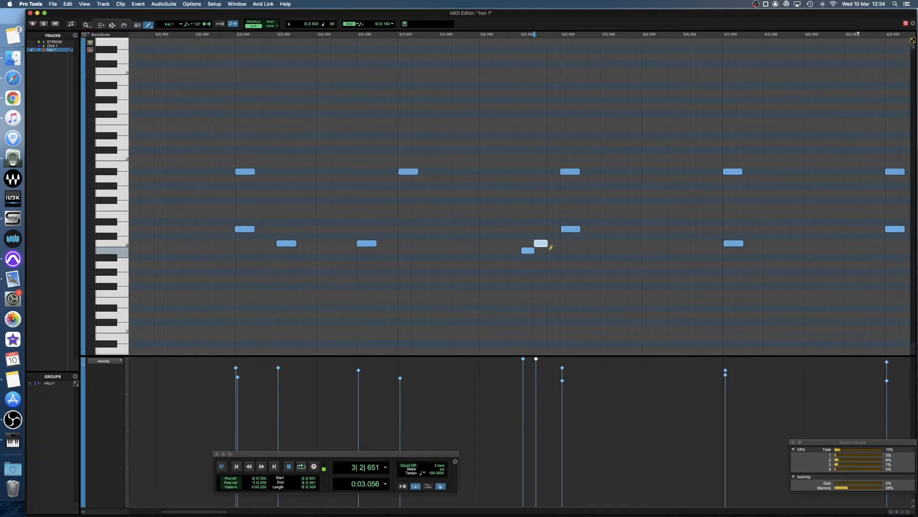
click(550, 251)
click(231, 36)
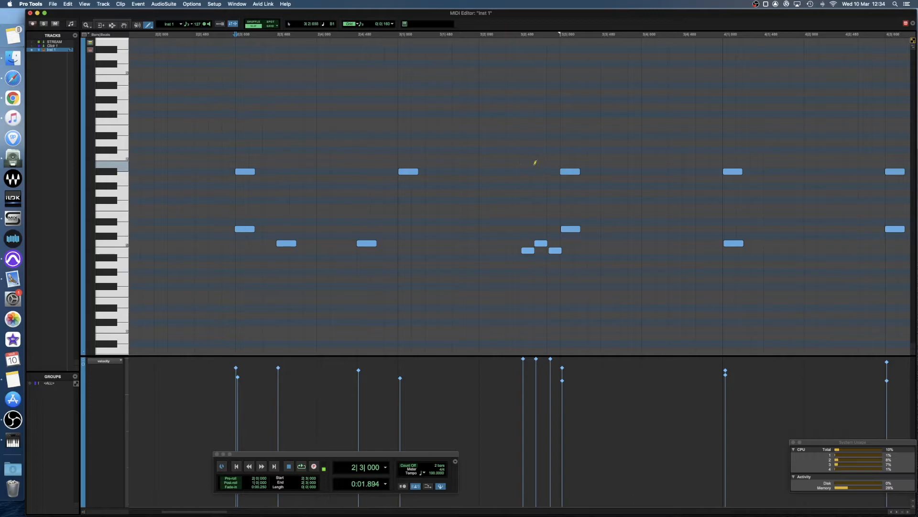
key(space)
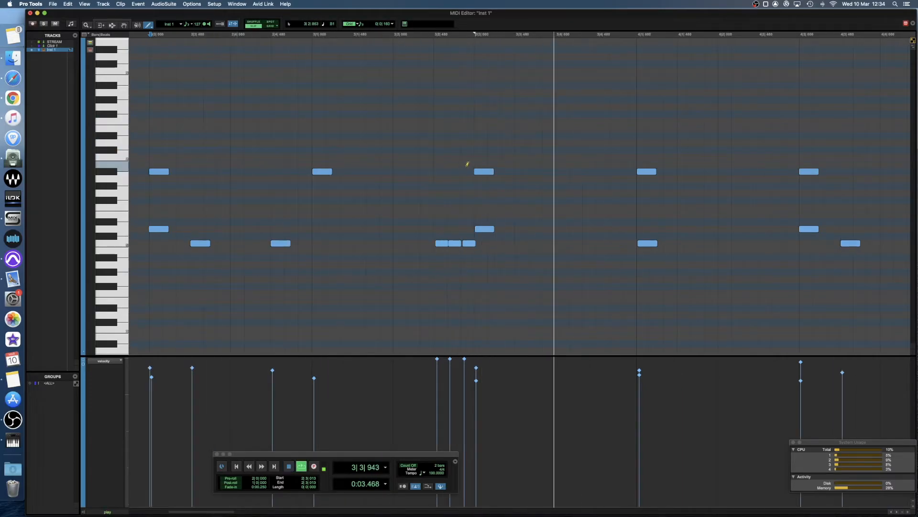
key(space)
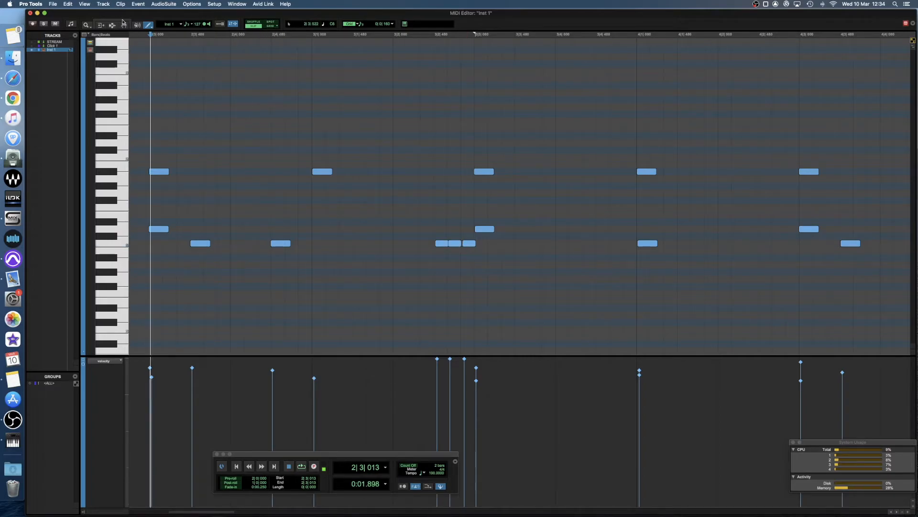
Draw four consecutive 1/32-note C1 kicks leading into the bar 3 snare and play the faster burst back.
key(space)
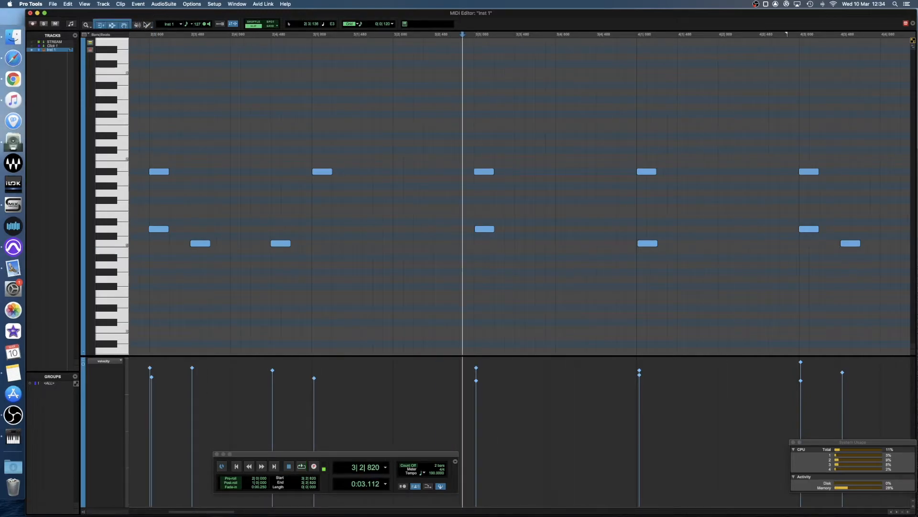
click(147, 25)
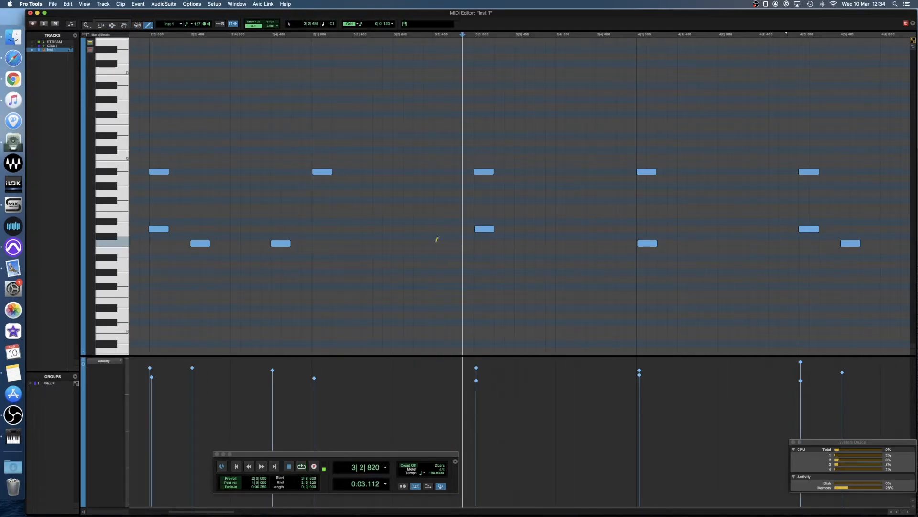
drag(436, 240, 471, 243)
key(space)
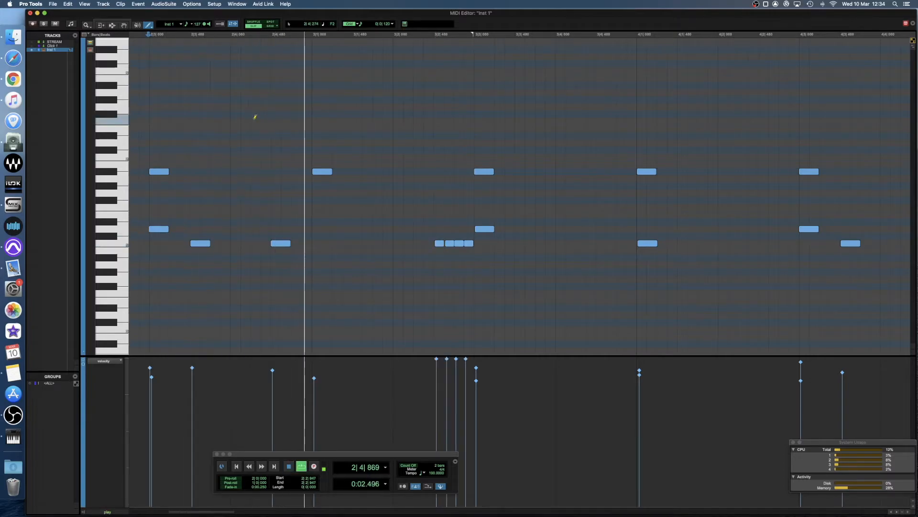
key(space)
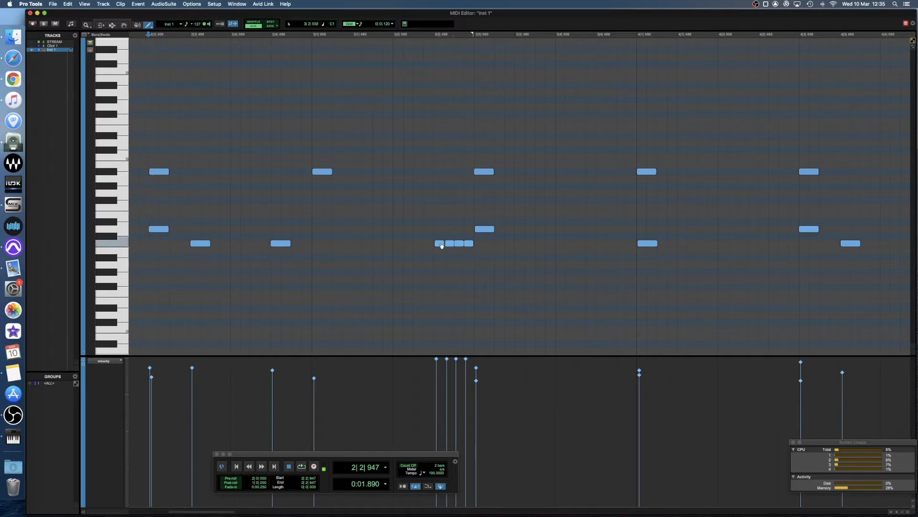
Play the drum pattern from 4|1|000 to hear the lead-in to the four-snare run in bar 5.
click(113, 20)
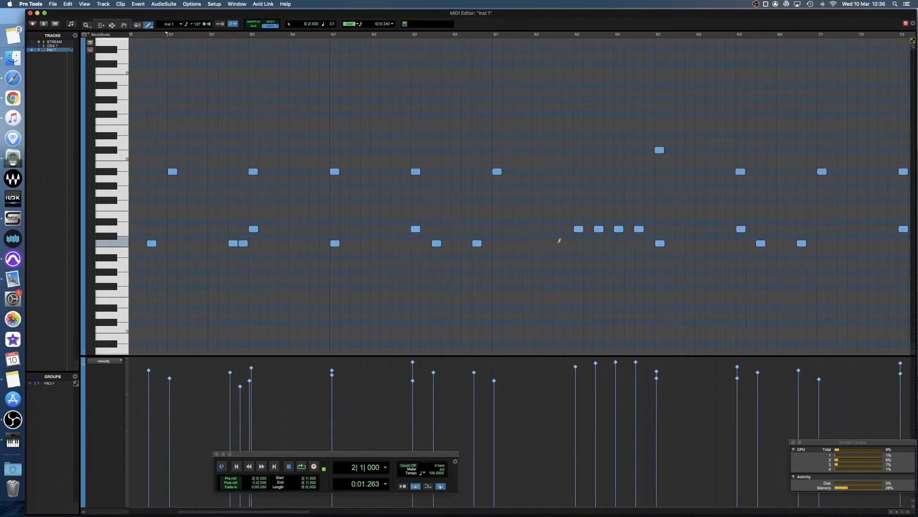
click(330, 36)
key(space)
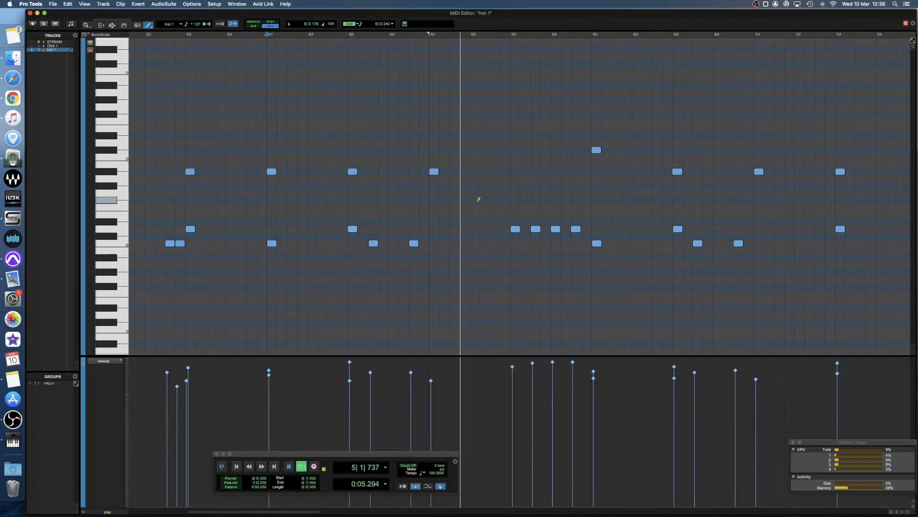
key(space)
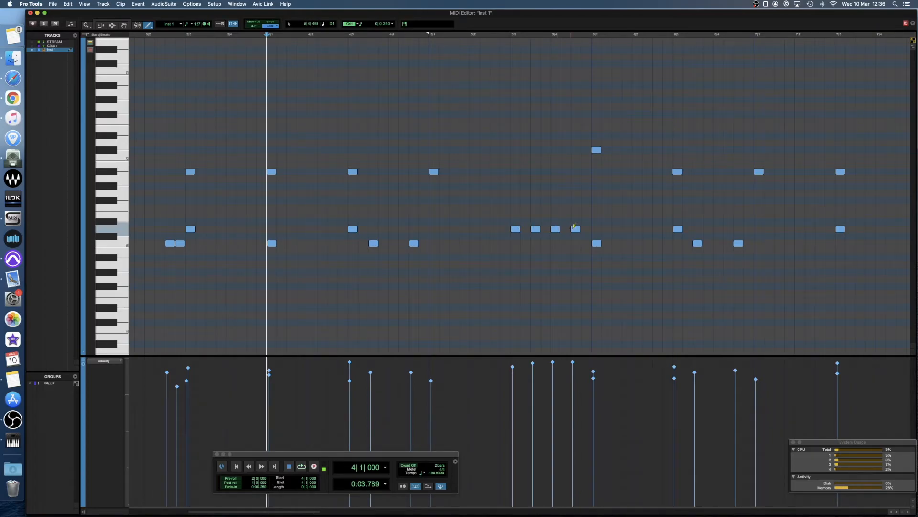
Add a C1 kick note at 5|2|480, just before the four-snare run, and play it back from 4|1|000.
click(431, 72)
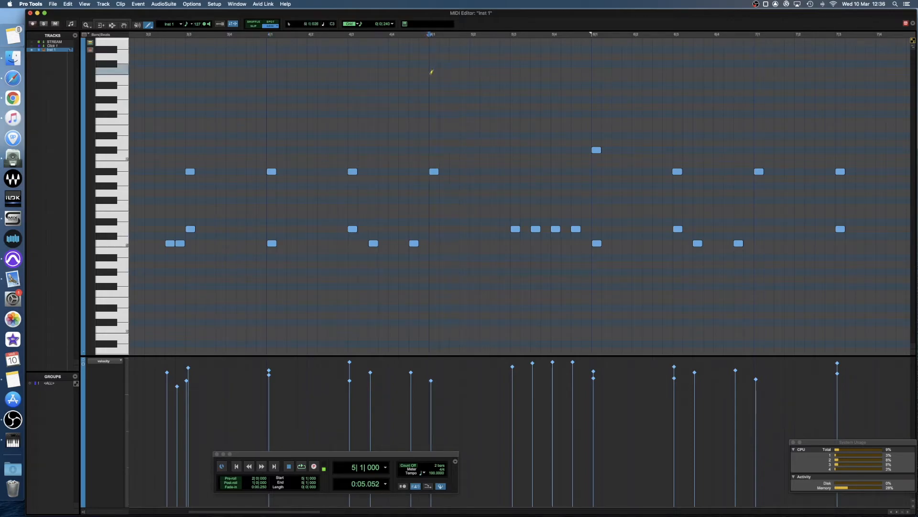
click(497, 243)
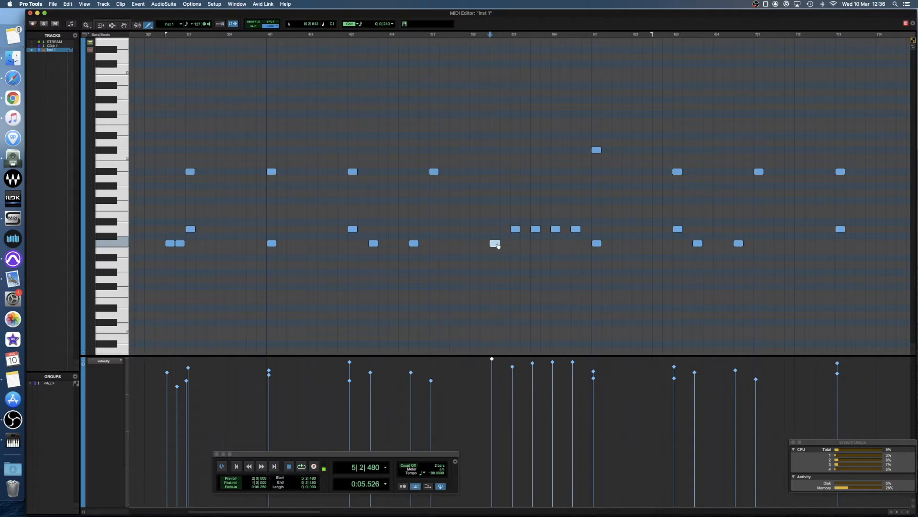
click(268, 35)
key(space)
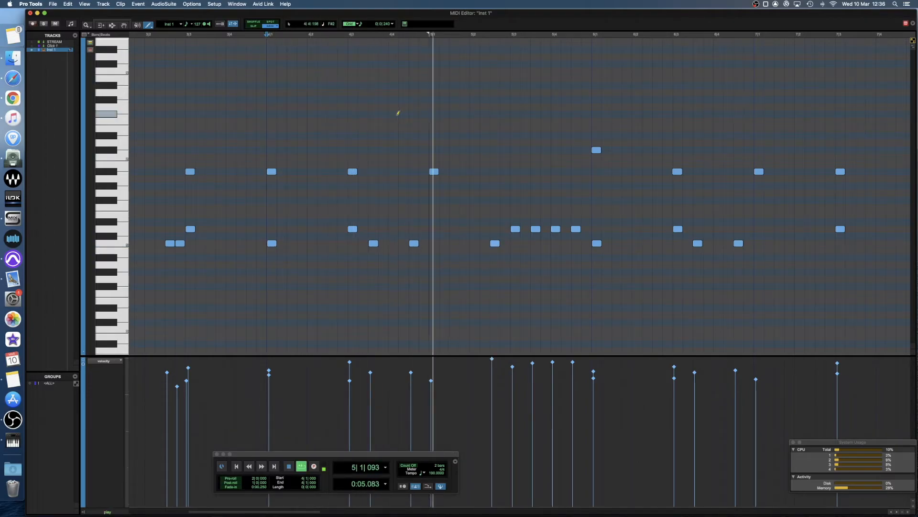
Add a C1 kick note at 5|1|480, one beat before the last lead-in kick, and play the pattern from 4|1|000.
key(space)
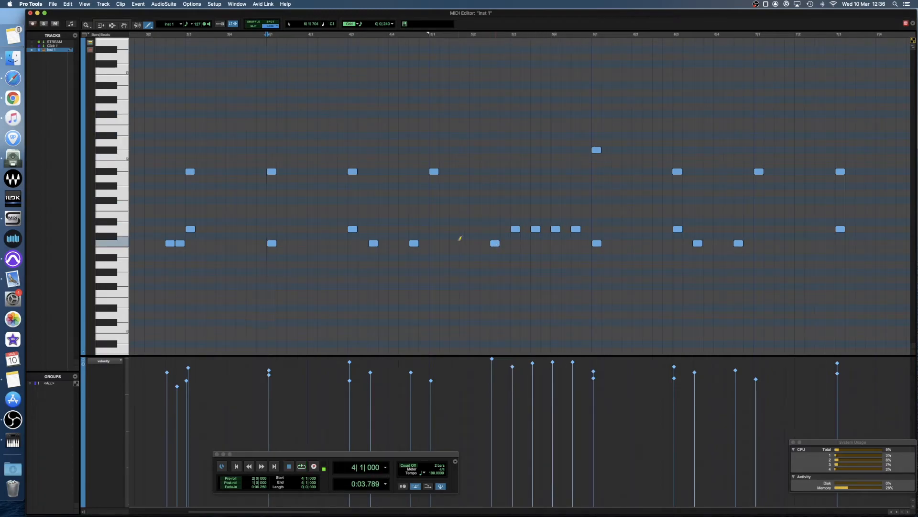
key(super+z)
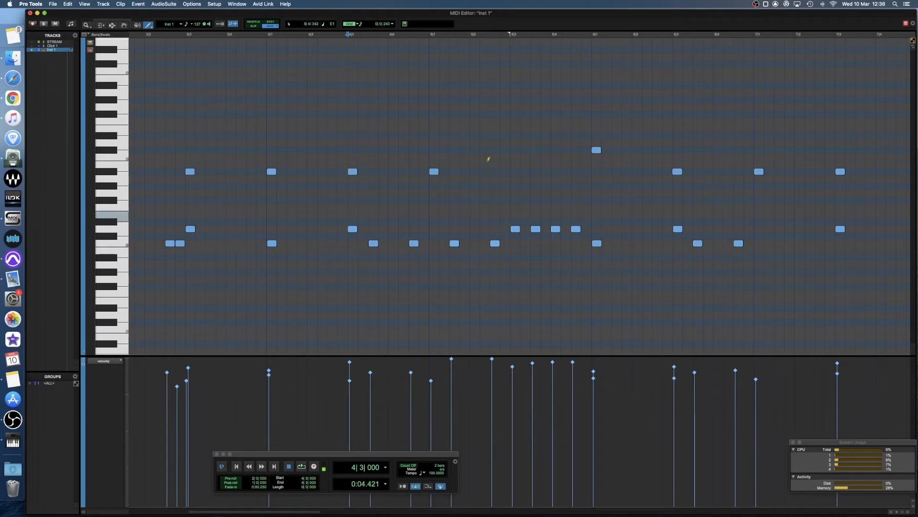
click(268, 36)
key(space)
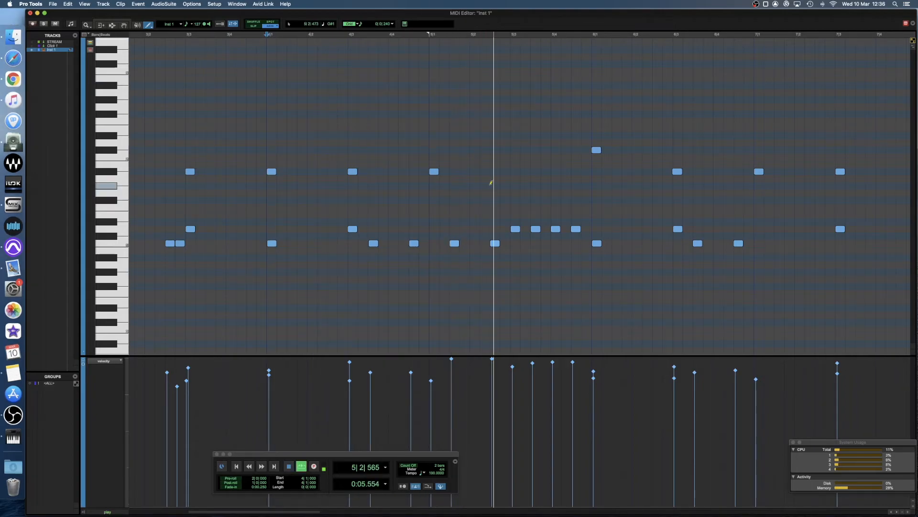
key(space)
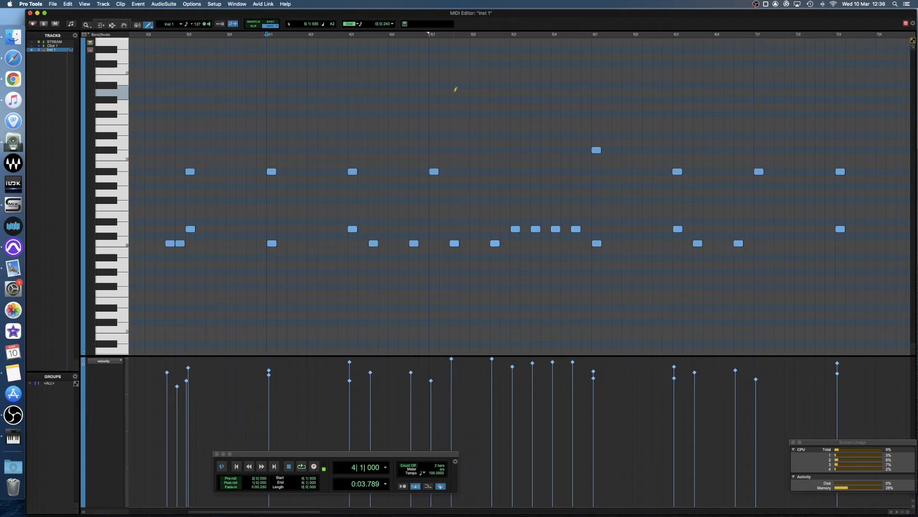
Lower the velocity of the C1 kick at 9|4|480, just before bar 10, and play the passage from 9|1|000.
click(455, 128)
click(495, 106)
key(space)
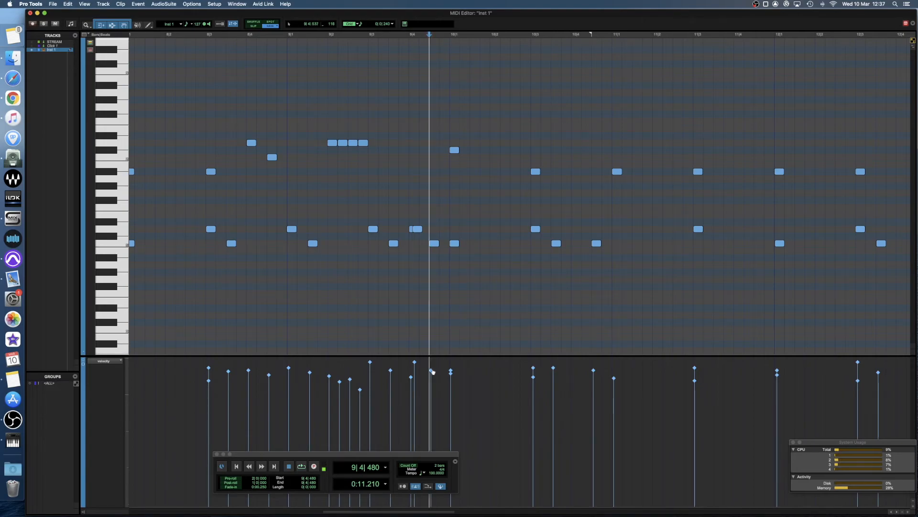
click(451, 369)
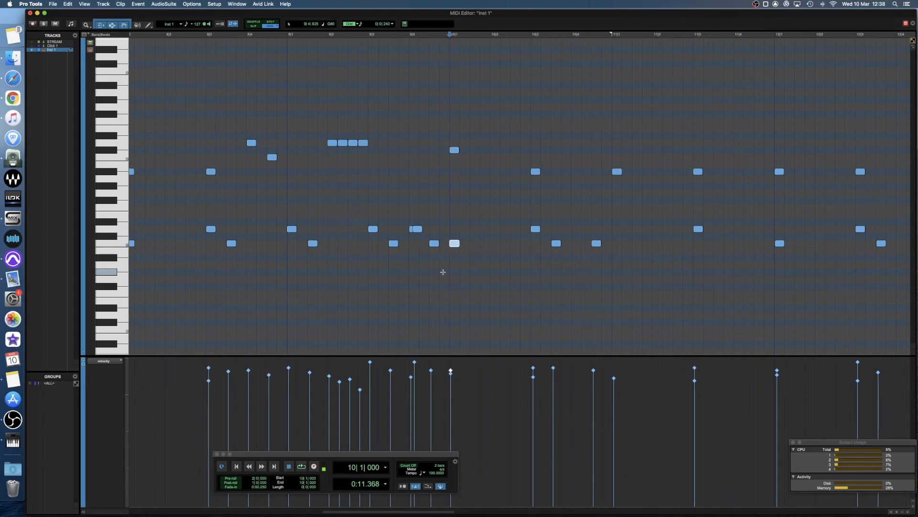
drag(432, 372, 432, 401)
key(space)
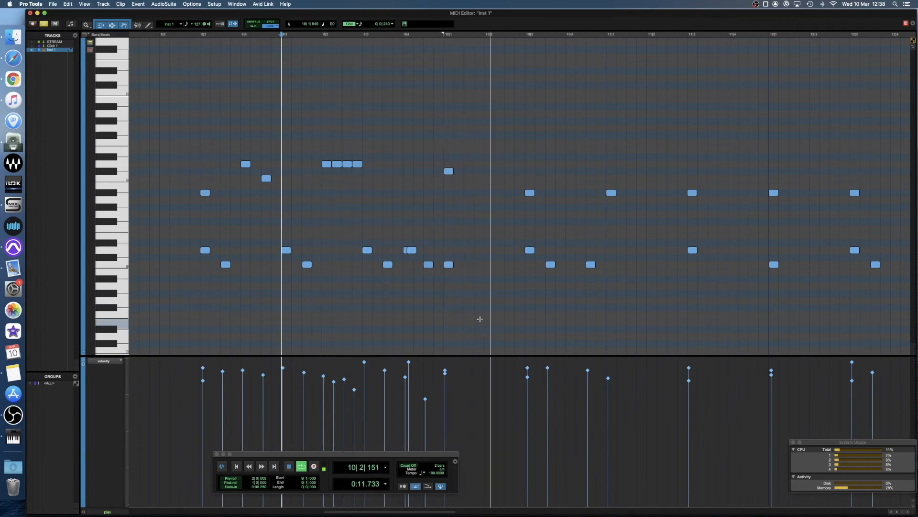
key(space)
Raise the velocity of the kick at 9|4|480 to about 98 and play the passage back for comparison.
click(425, 399)
click(445, 372)
click(428, 390)
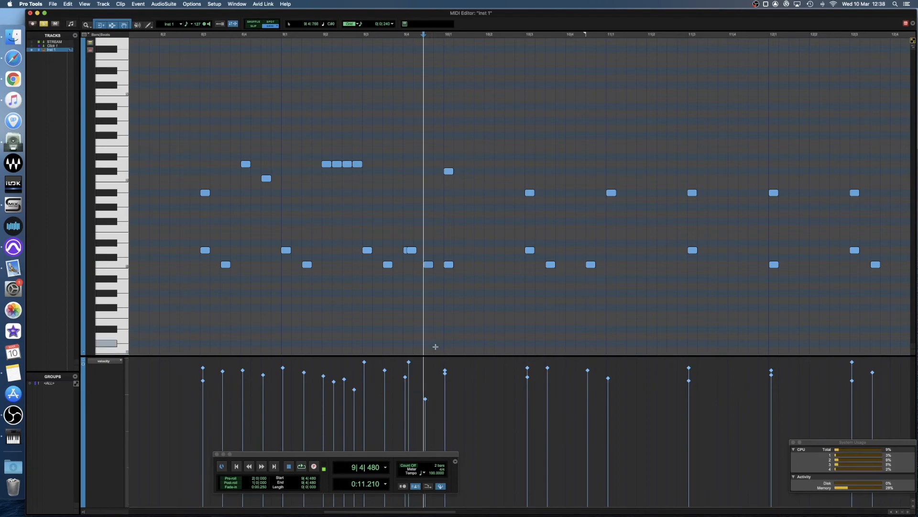
click(425, 397)
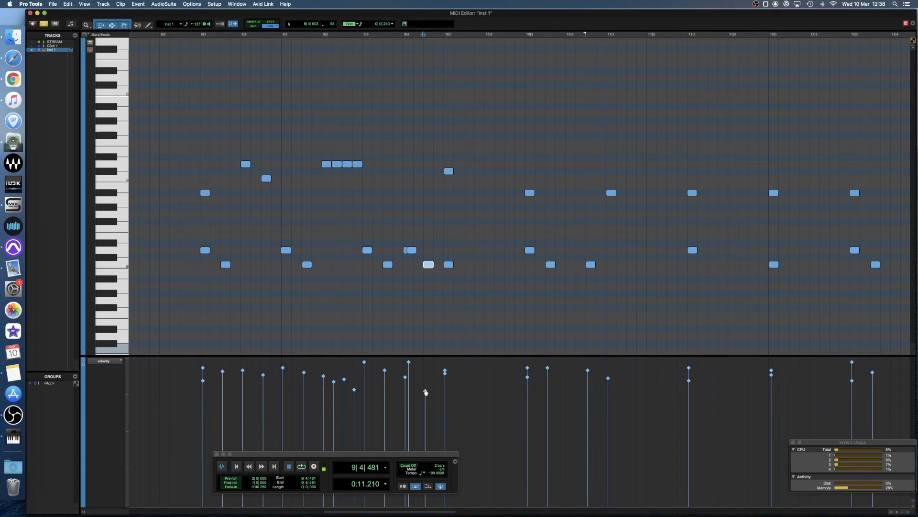
click(333, 303)
key(space)
key(space)
Reduce the velocity of the kick at 9|4|480 in small amounts, checking it by playing from 9|3|000 and from 8|4|240.
drag(425, 414, 426, 398)
click(363, 300)
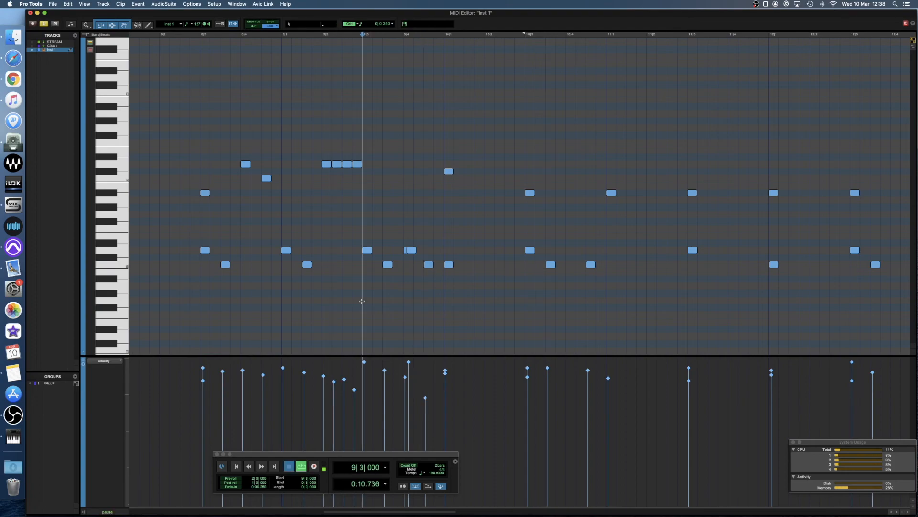
key(space)
click(425, 398)
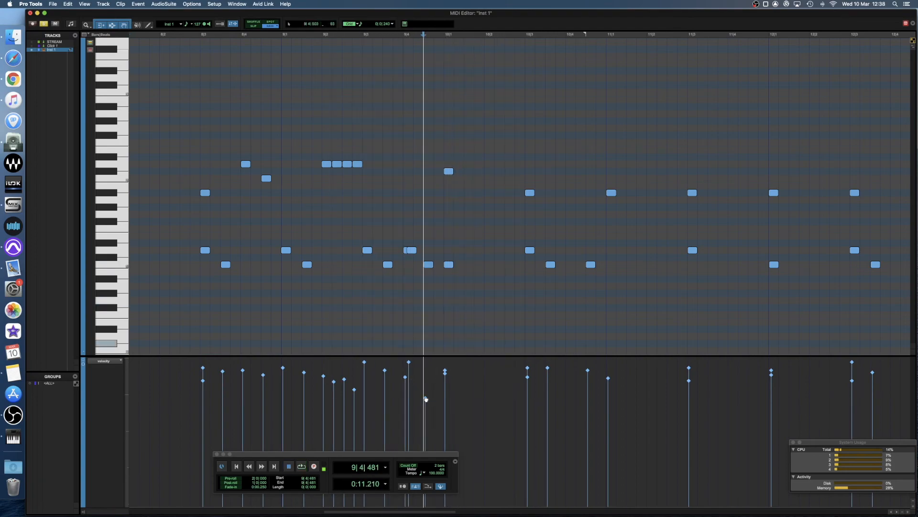
drag(425, 398, 425, 402)
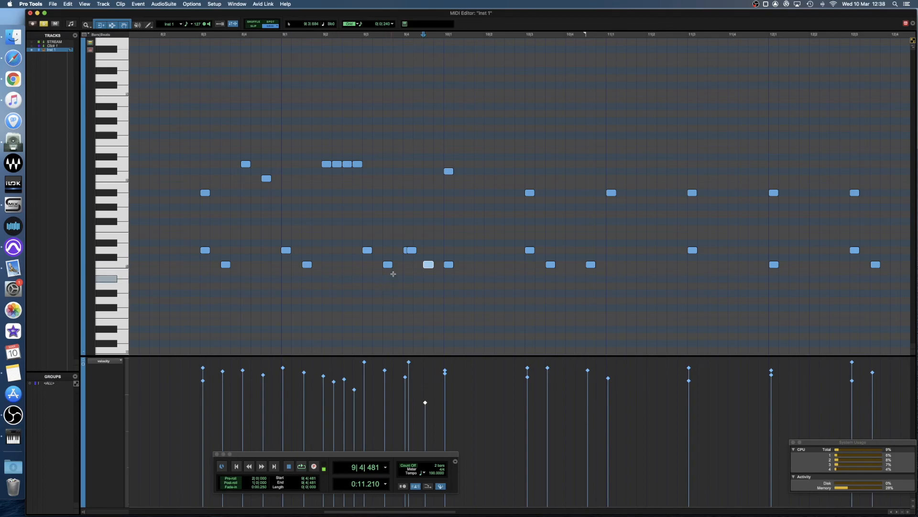
click(251, 277)
key(space)
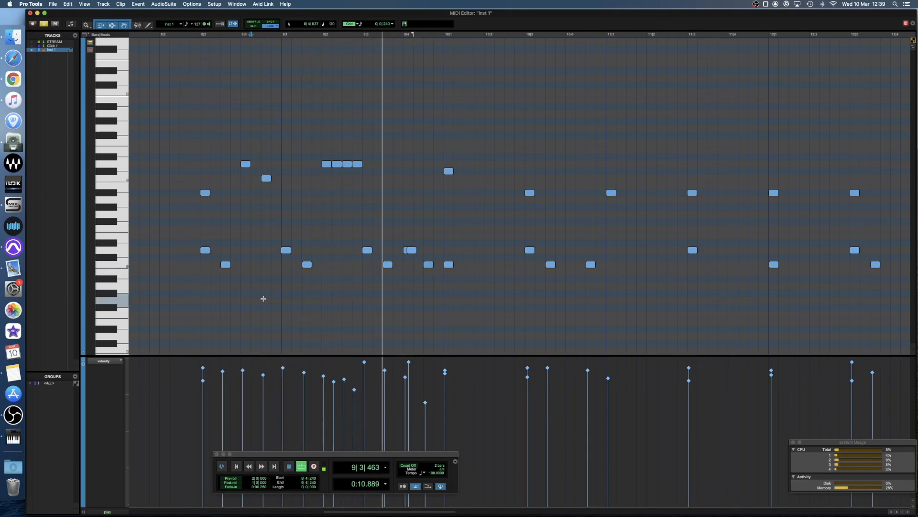